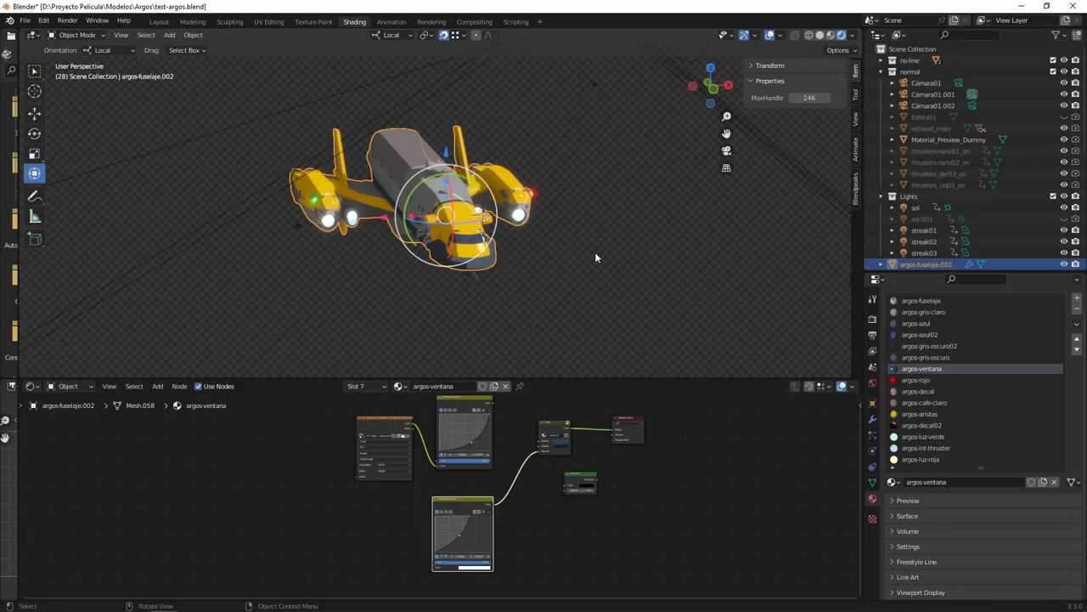
# Deselect the fuselage and examine the spaceship's toon shading from the front and both sides.
pyautogui.click(595, 256)
pyautogui.moveTo(595, 257); pyautogui.dragTo(650, 265, button='middle')
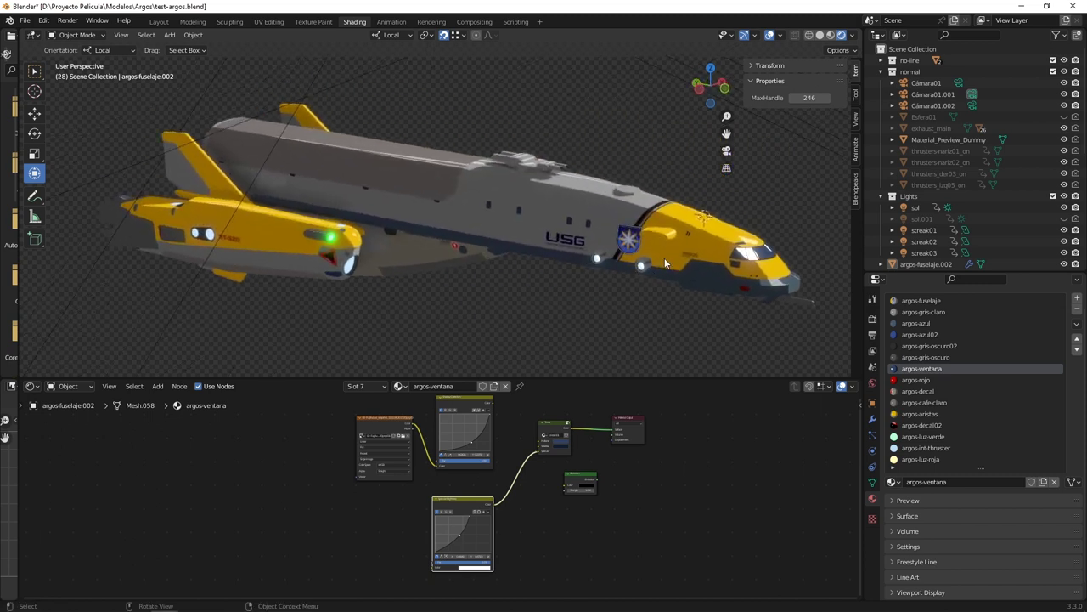
pyautogui.moveTo(674, 250); pyautogui.dragTo(506, 235, button='middle')
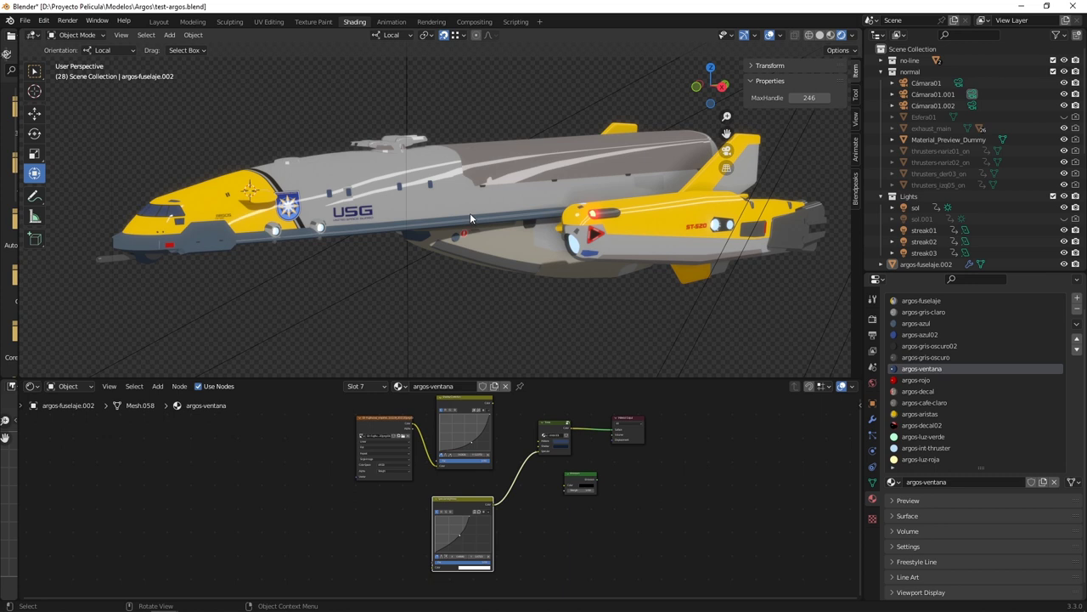
pyautogui.moveTo(470, 211)
pyautogui.mouseDown(button='middle')
pyautogui.moveTo(464, 243)
pyautogui.moveTo(459, 221)
pyautogui.mouseUp(button='middle')
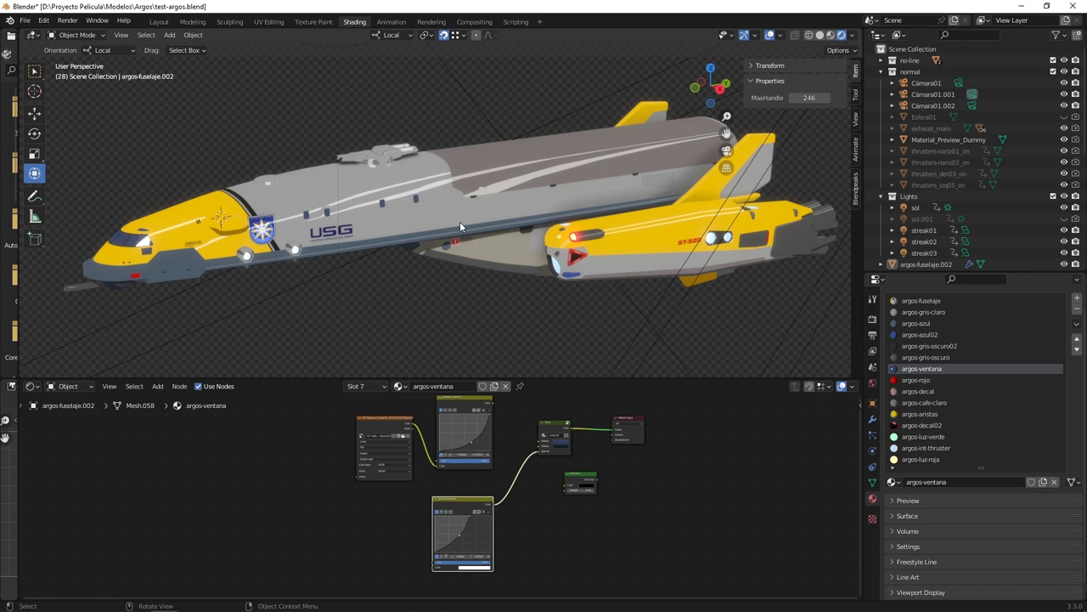
pyautogui.moveTo(460, 221); pyautogui.dragTo(459, 197, button='middle')
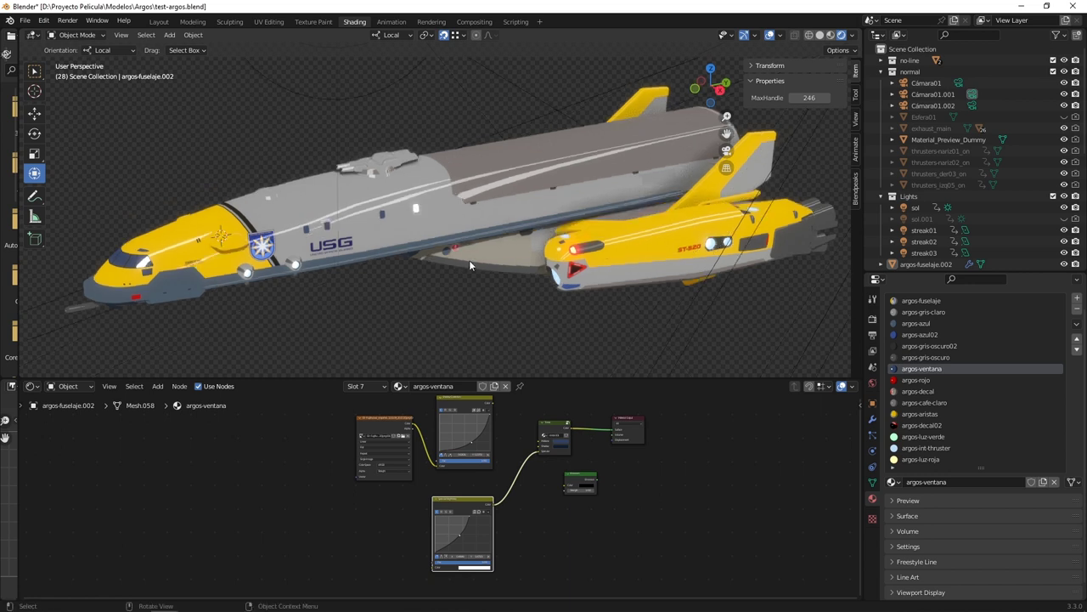
pyautogui.moveTo(463, 259); pyautogui.dragTo(508, 249, button='middle')
# Examine the streak reflections up close on the nose, the cockpit and the hull around the USG lettering.
pyautogui.scroll(6, 200, 161)
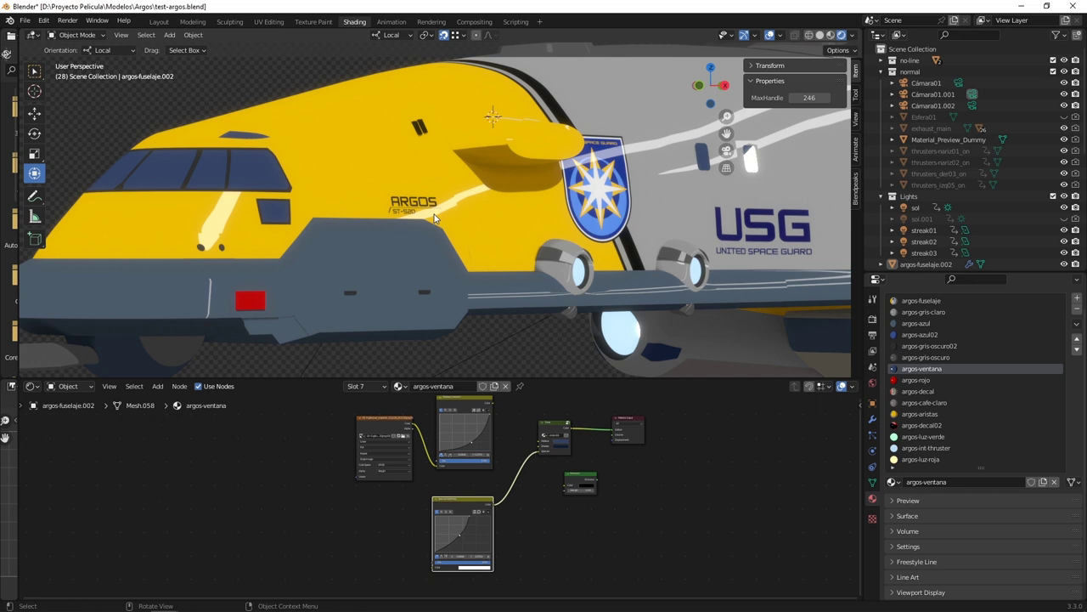
pyautogui.scroll(-3, 434, 218)
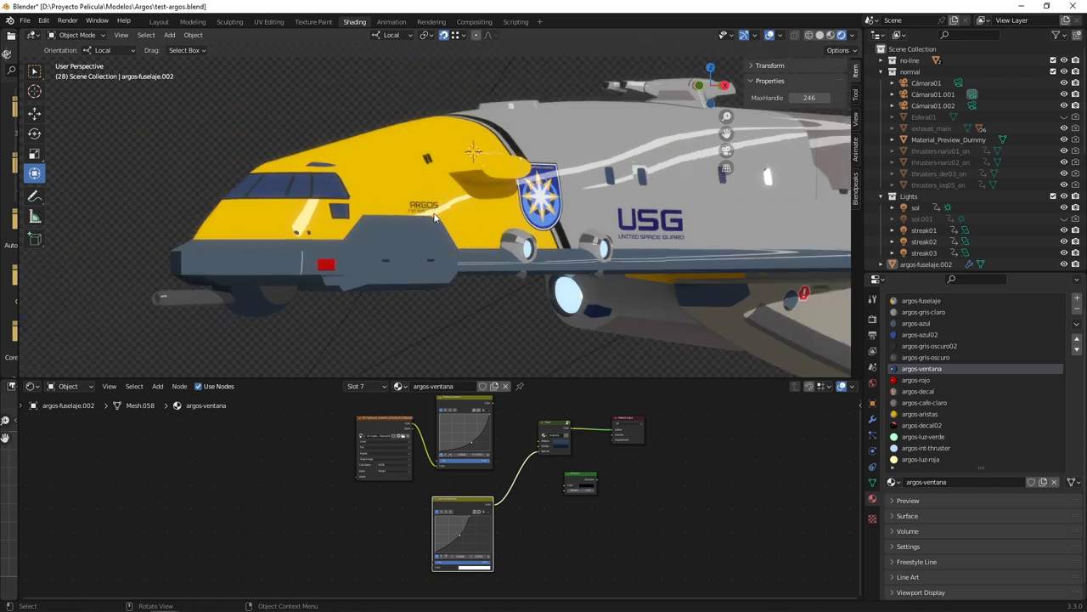
pyautogui.keyDown('shift'); pyautogui.moveTo(640, 256); pyautogui.dragTo(518, 233, button='middle'); pyautogui.keyUp('shift')
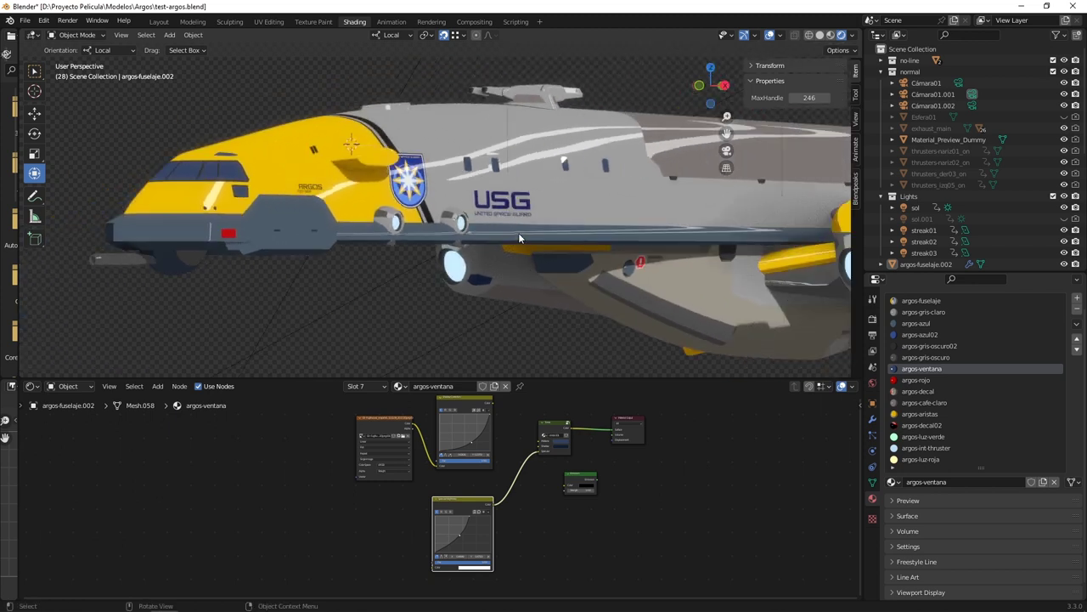
pyautogui.scroll(1, 295, 191)
pyautogui.keyDown('shift'); pyautogui.moveTo(295, 191); pyautogui.dragTo(468, 202, button='middle'); pyautogui.keyUp('shift')
pyautogui.scroll(3, 458, 197)
pyautogui.keyDown('shift'); pyautogui.moveTo(349, 218); pyautogui.dragTo(499, 203, button='middle'); pyautogui.keyUp('shift')
pyautogui.scroll(-1, 500, 202)
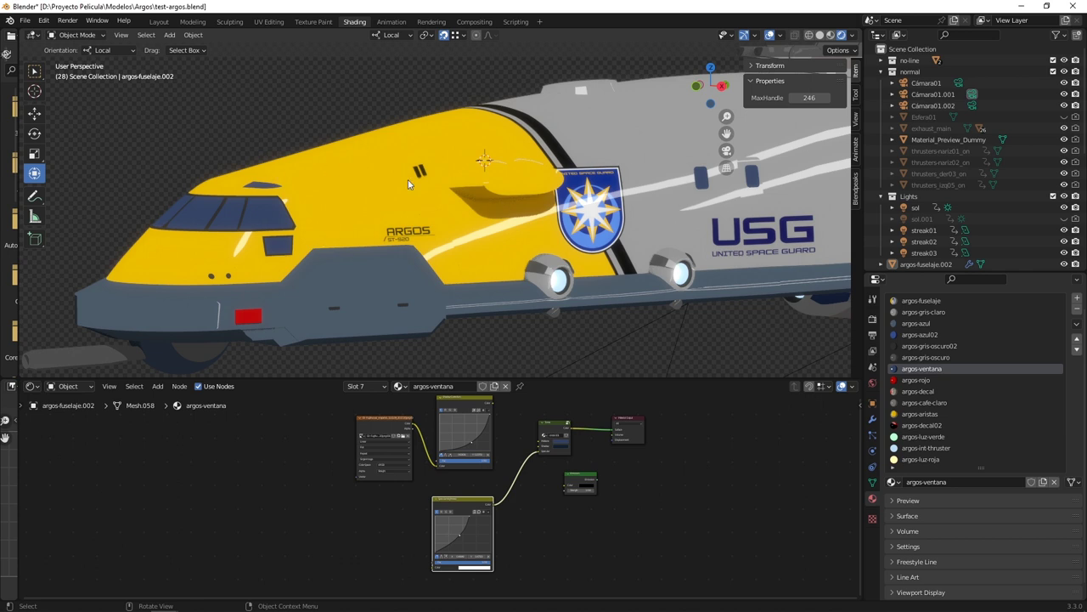
pyautogui.keyDown('shift'); pyautogui.moveTo(635, 180); pyautogui.dragTo(510, 177, button='middle'); pyautogui.keyUp('shift')
pyautogui.scroll(-2, 510, 176)
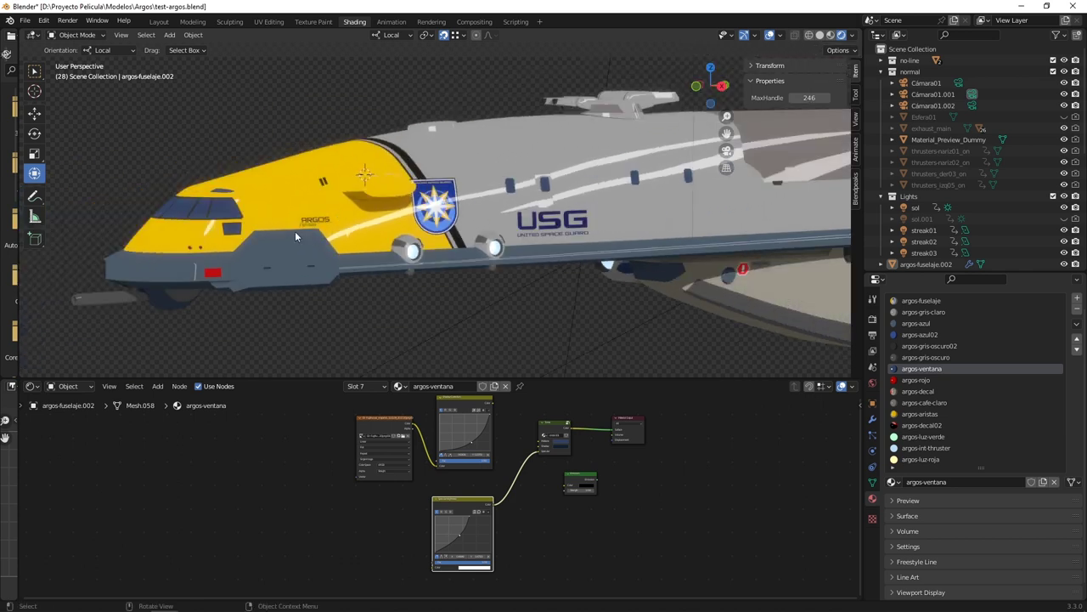
pyautogui.moveTo(365, 210); pyautogui.dragTo(481, 234, button='middle')
pyautogui.scroll(-1, 481, 232)
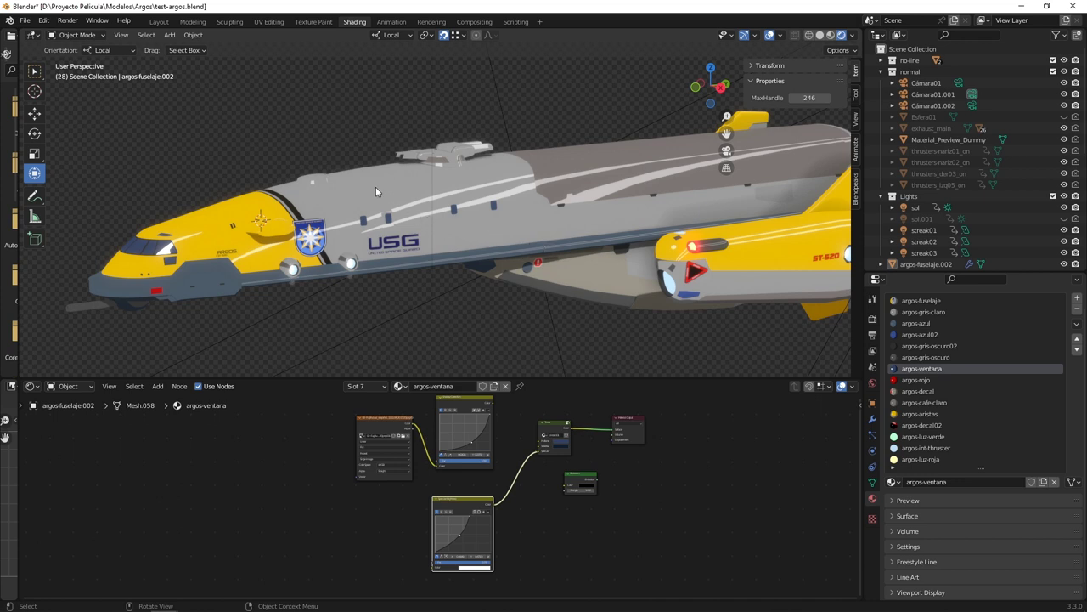
# Enter Edit Mode on argos-fuselaje.002, show its Subdivision modifier settings and inspect the mesh around the nose.
pyautogui.press('Tab')
pyautogui.moveTo(376, 191); pyautogui.dragTo(379, 137, button='middle')
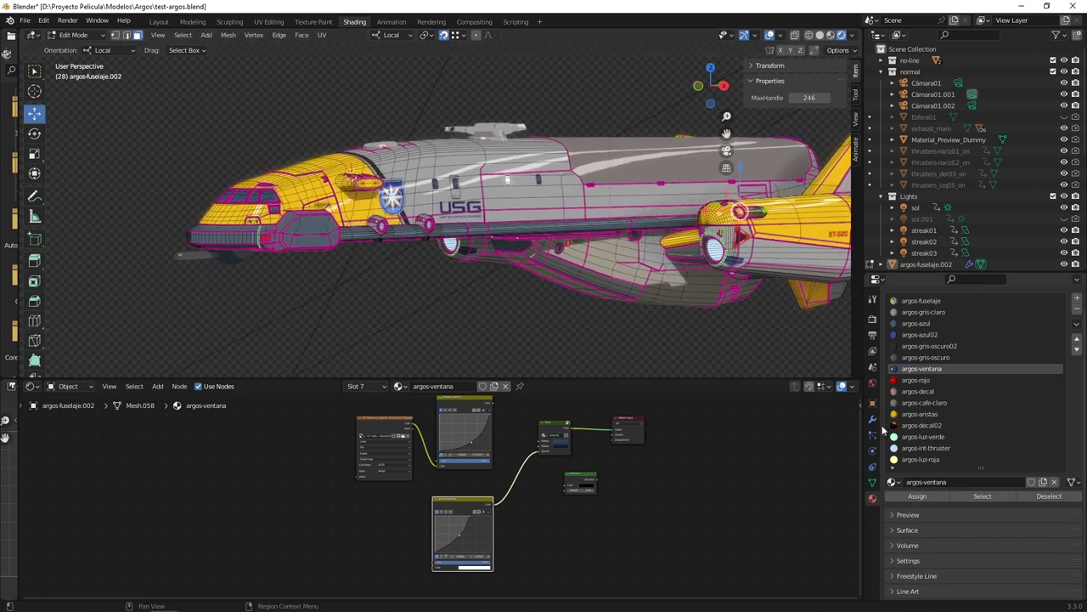
pyautogui.click(872, 419)
pyautogui.scroll(3, 381, 207)
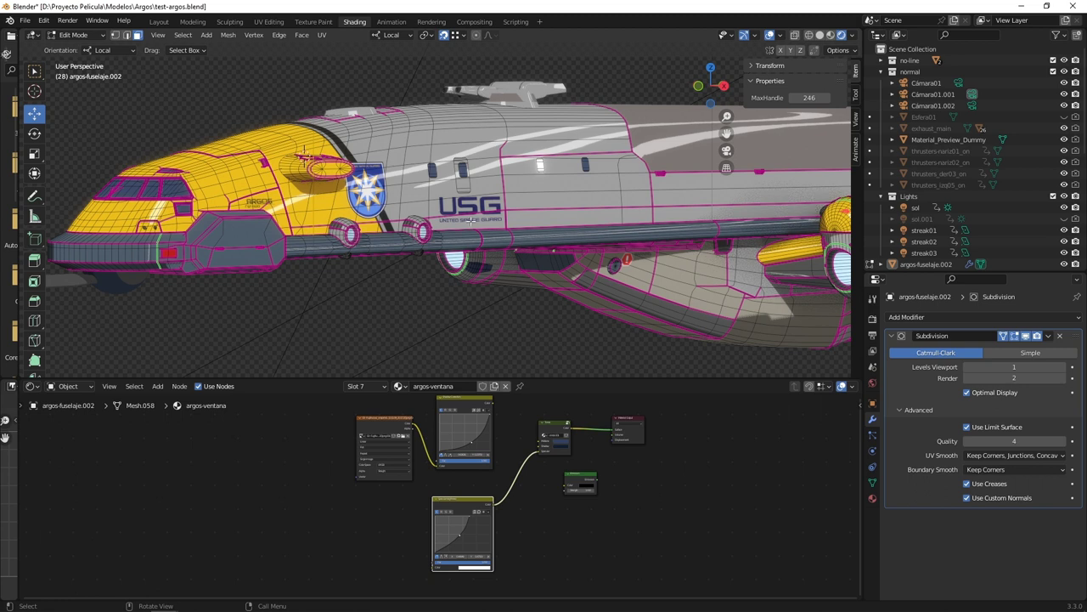
pyautogui.keyDown('shift'); pyautogui.moveTo(471, 221); pyautogui.dragTo(619, 275, button='middle'); pyautogui.keyUp('shift')
pyautogui.scroll(2, 433, 251)
pyautogui.moveTo(433, 250); pyautogui.dragTo(375, 126, button='middle')
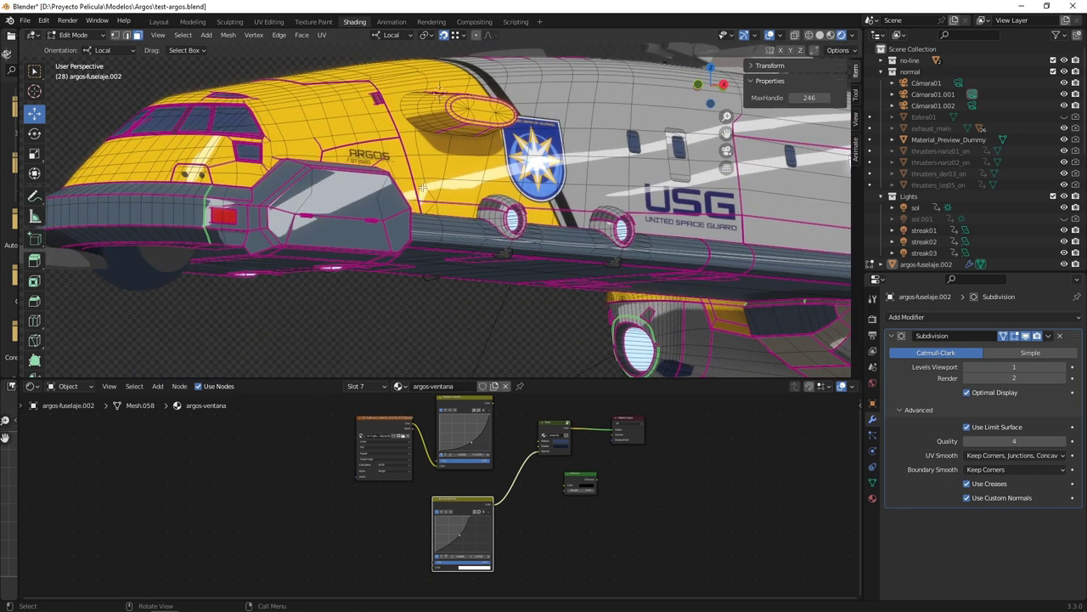
# Inspect the mesh topology of the ship's underside and side engine pod up close.
pyautogui.moveTo(263, 188); pyautogui.dragTo(588, 207, button='middle')
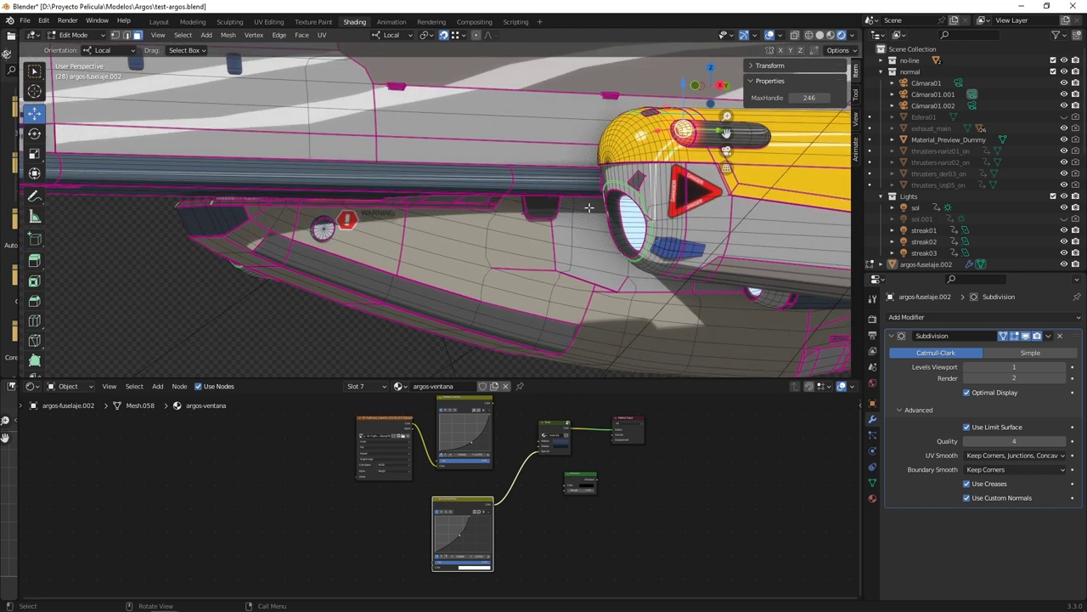
pyautogui.scroll(2, 650, 209)
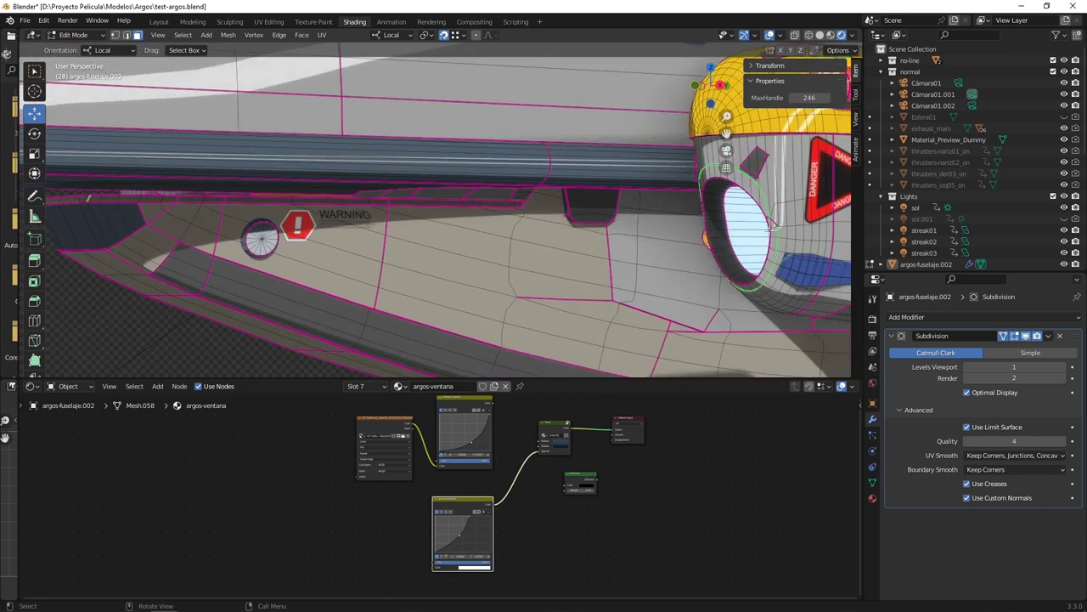
pyautogui.scroll(-5, 747, 227)
pyautogui.moveTo(674, 193); pyautogui.dragTo(571, 225, button='middle')
pyautogui.scroll(-1, 646, 207)
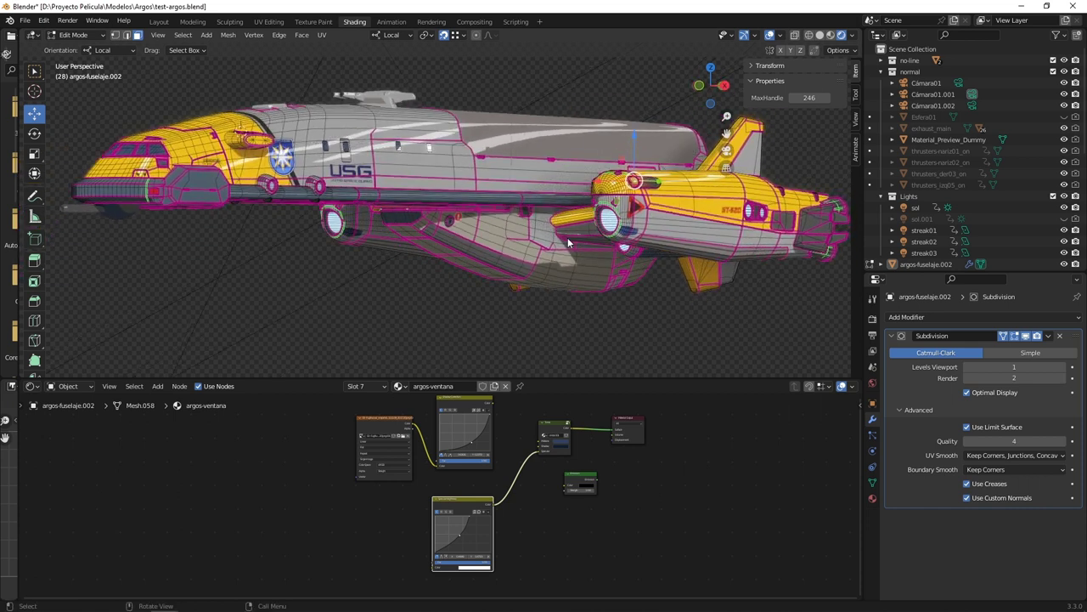
# Return the fuselage to Object Mode, show its material slots and examine the reflections along the hull.
pyautogui.press('Tab')
pyautogui.click(873, 499)
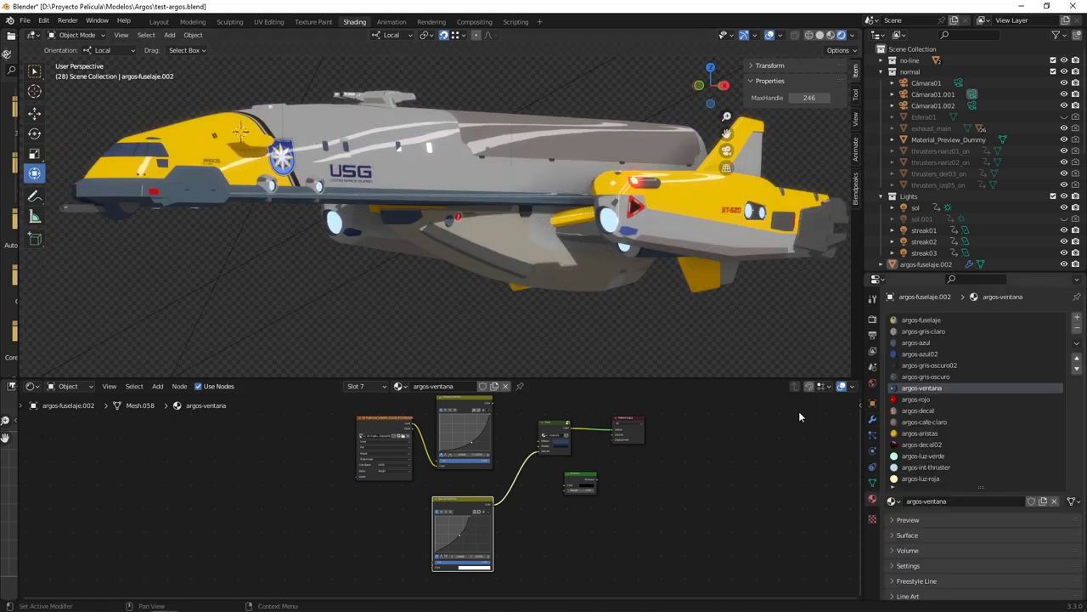
pyautogui.moveTo(518, 270); pyautogui.dragTo(561, 265, button='middle')
pyautogui.moveTo(372, 237); pyautogui.dragTo(414, 228, button='middle')
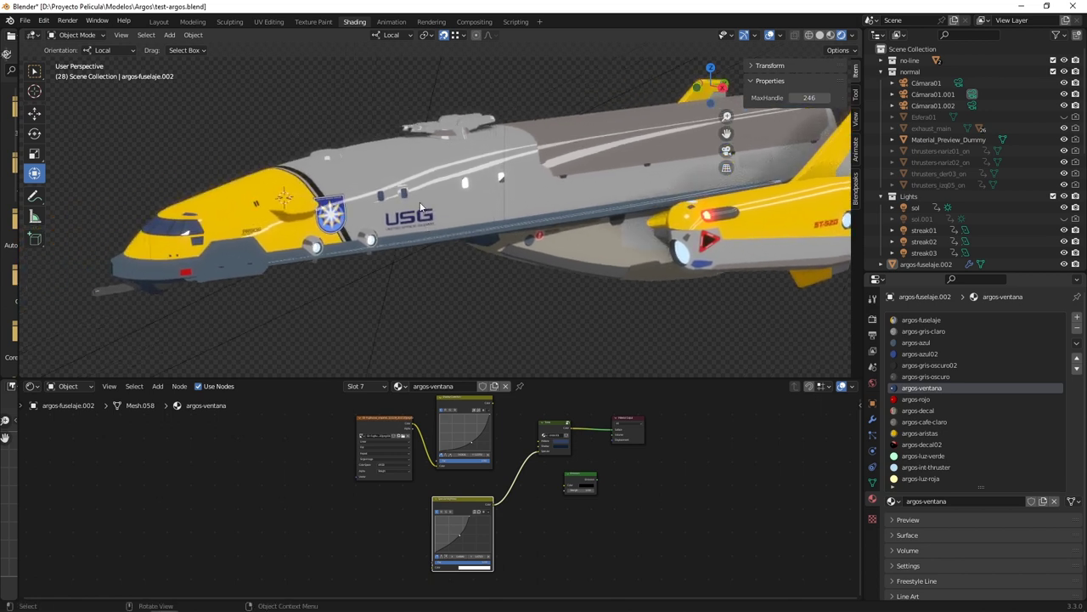
pyautogui.moveTo(432, 181); pyautogui.dragTo(483, 234, button='middle')
pyautogui.moveTo(385, 223); pyautogui.dragTo(425, 234, button='middle')
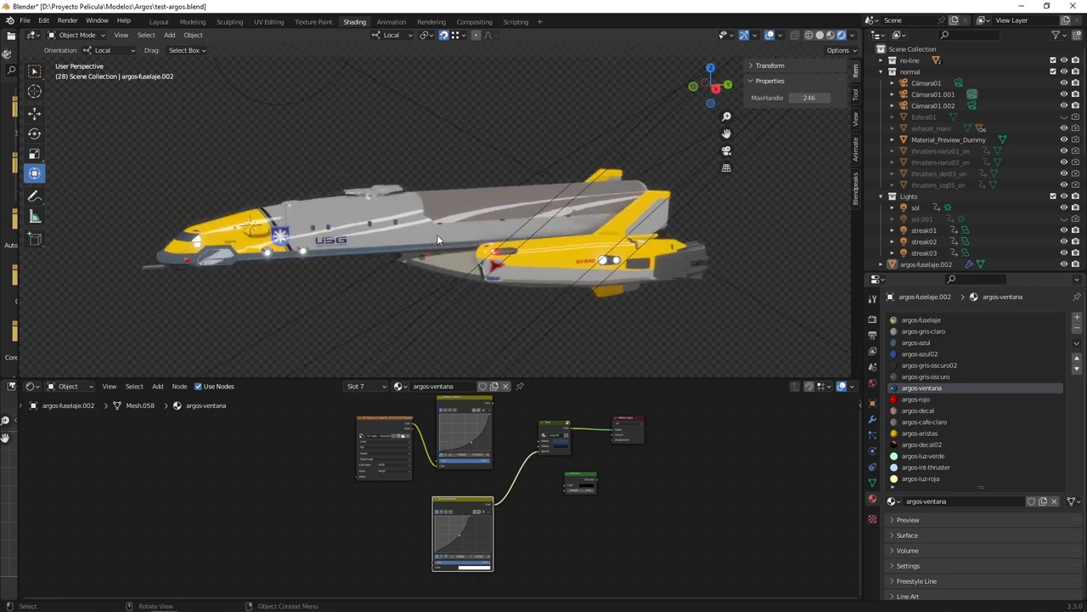
# Select the streak01 area light and examine its settings and placement relative to the ship.
pyautogui.scroll(-3, 476, 251)
pyautogui.click(484, 276)
pyautogui.click(427, 277)
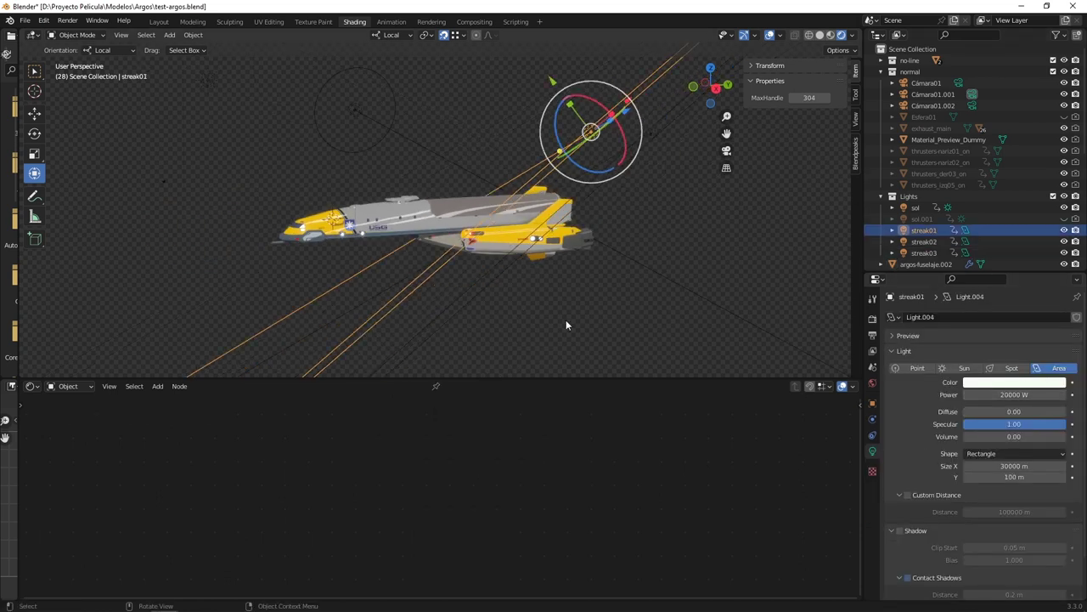
pyautogui.scroll(-3, 499, 244)
pyautogui.scroll(-2, 499, 244)
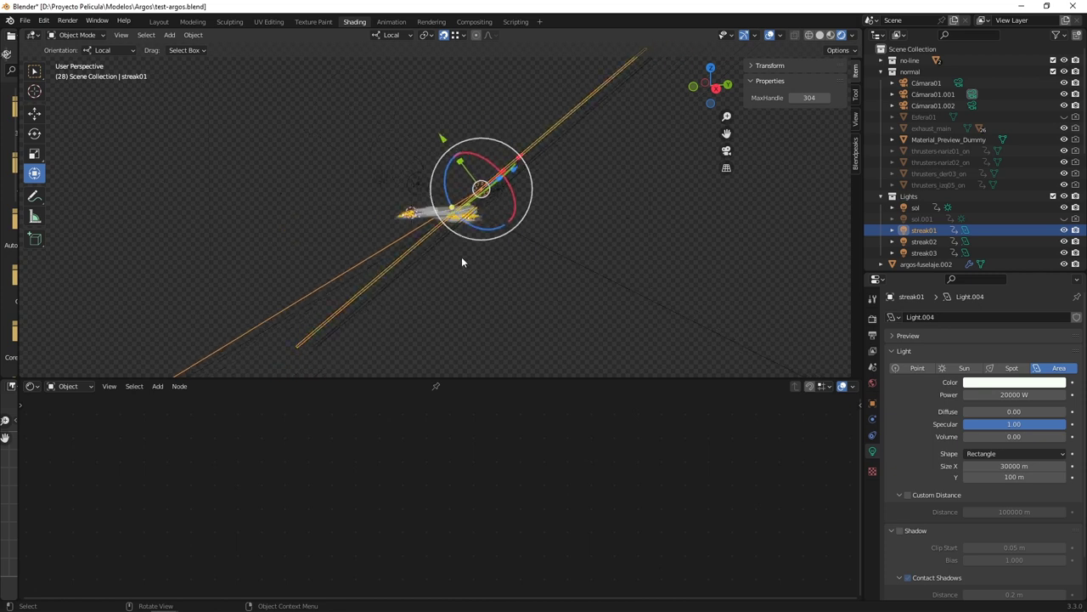
pyautogui.scroll(6, 410, 220)
pyautogui.scroll(5, 411, 219)
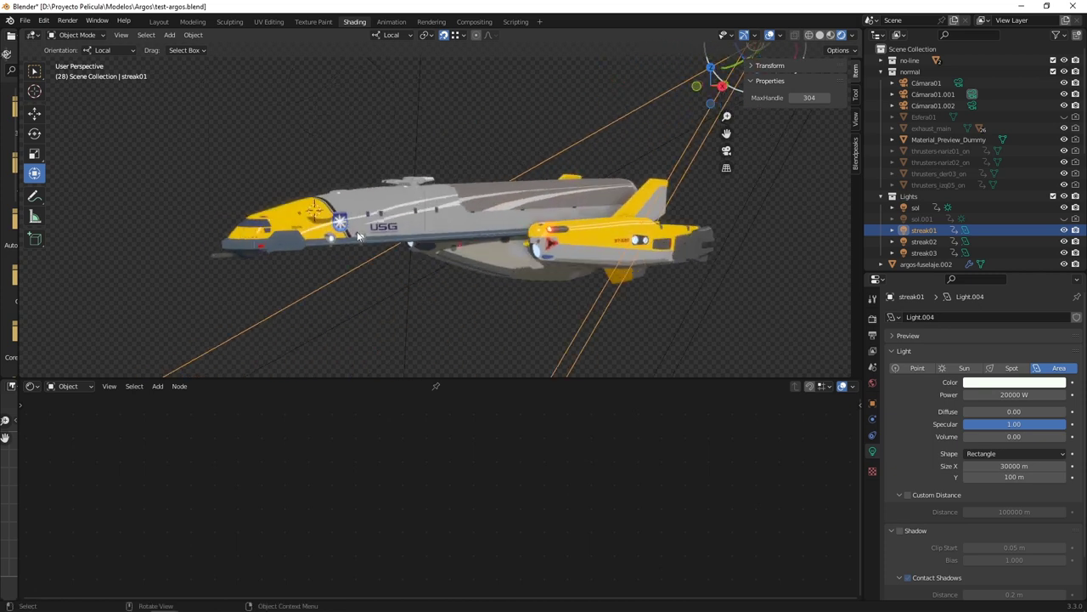
# Examine how the streak highlights on the hull shift between front and raised viewing angles.
pyautogui.scroll(-2, 369, 182)
pyautogui.moveTo(369, 183); pyautogui.dragTo(507, 218, button='middle')
pyautogui.scroll(4, 460, 204)
pyautogui.moveTo(620, 204); pyautogui.dragTo(545, 220, button='middle')
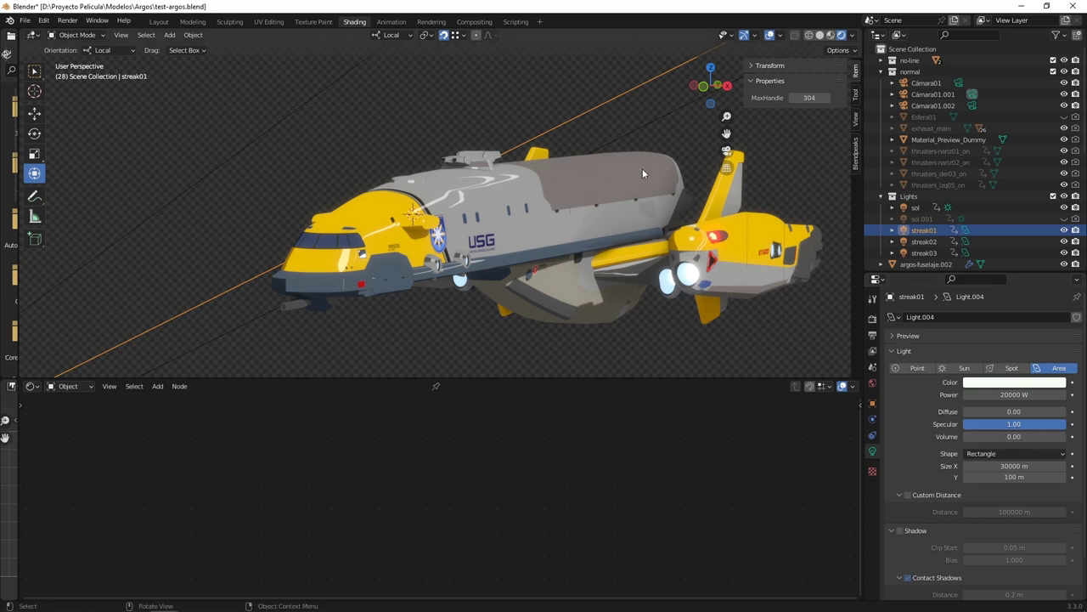
pyautogui.scroll(-4, 642, 170)
pyautogui.moveTo(618, 178); pyautogui.dragTo(546, 227, button='middle')
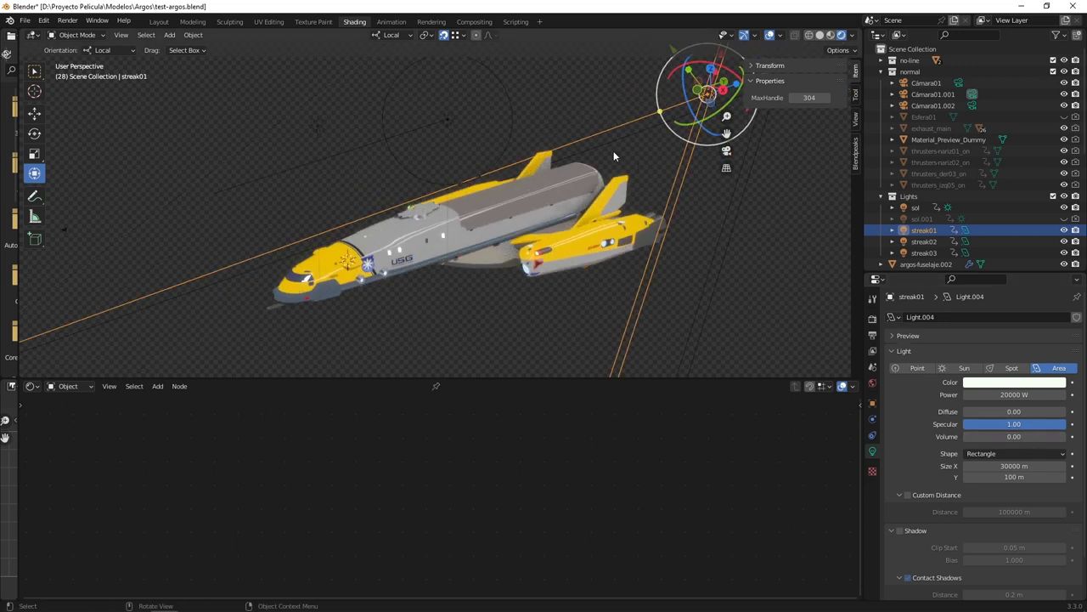
# Select the streak02 area light and examine its settings and the highlights along the ship's side.
pyautogui.moveTo(613, 150); pyautogui.dragTo(660, 234, button='middle')
pyautogui.click(635, 222)
pyautogui.scroll(5, 456, 223)
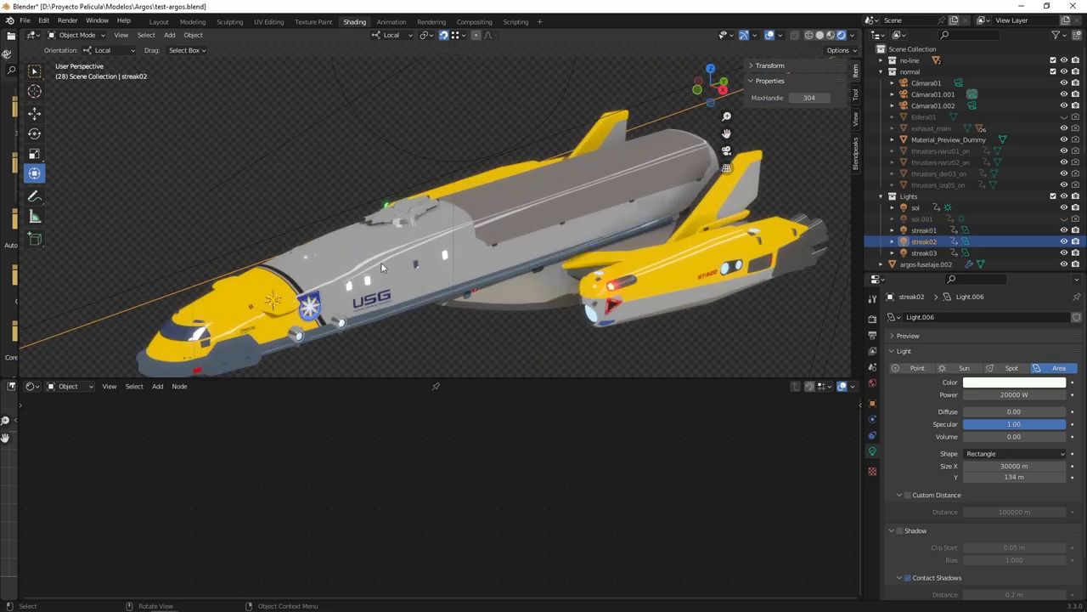
pyautogui.moveTo(554, 201); pyautogui.dragTo(381, 189, button='middle')
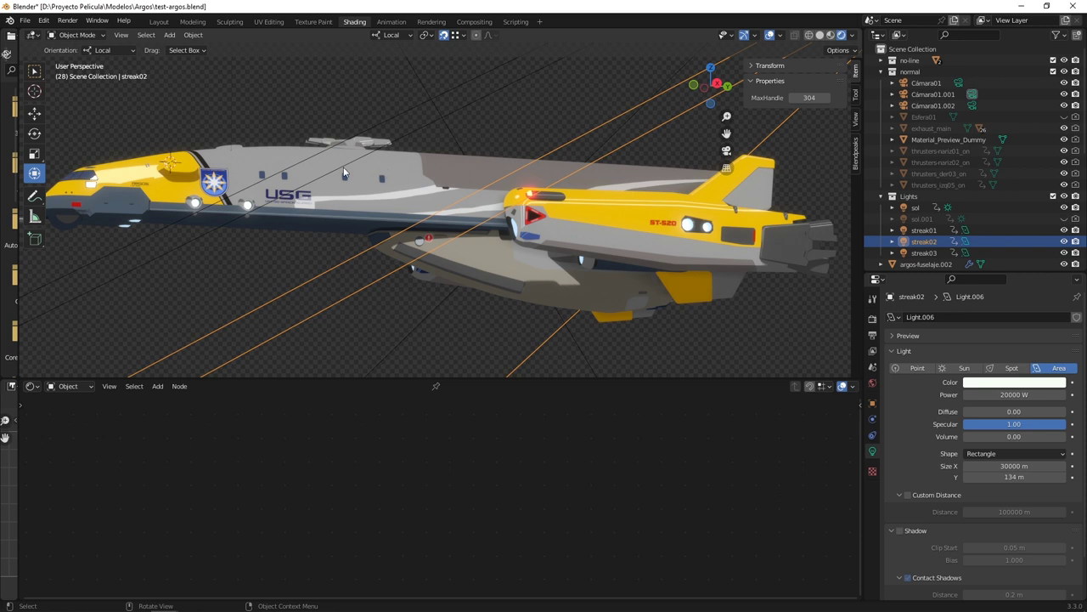
pyautogui.moveTo(344, 173); pyautogui.dragTo(347, 187, button='middle')
pyautogui.scroll(3, 527, 238)
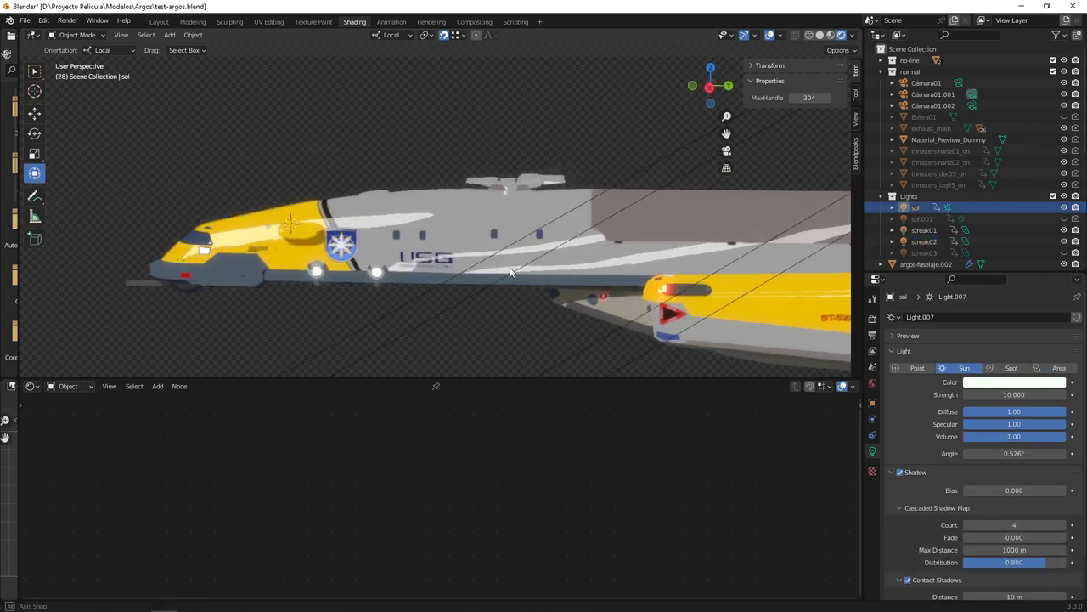
# Examine the ship's nose and hull highlights from several angles with the streak03 light hidden.
pyautogui.moveTo(531, 260); pyautogui.dragTo(558, 248, button='middle')
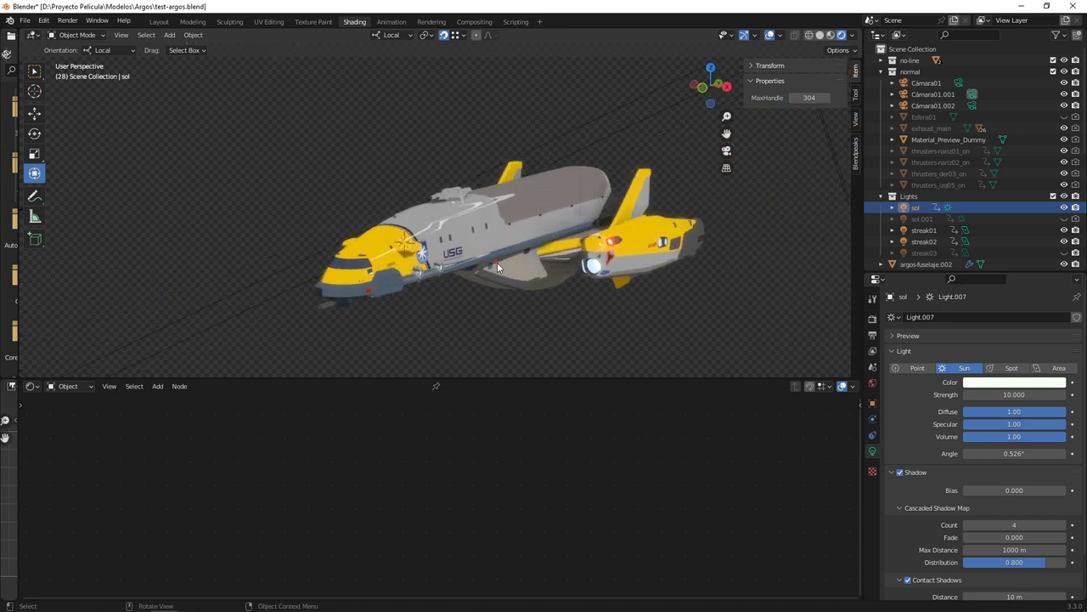
pyautogui.scroll(5, 497, 260)
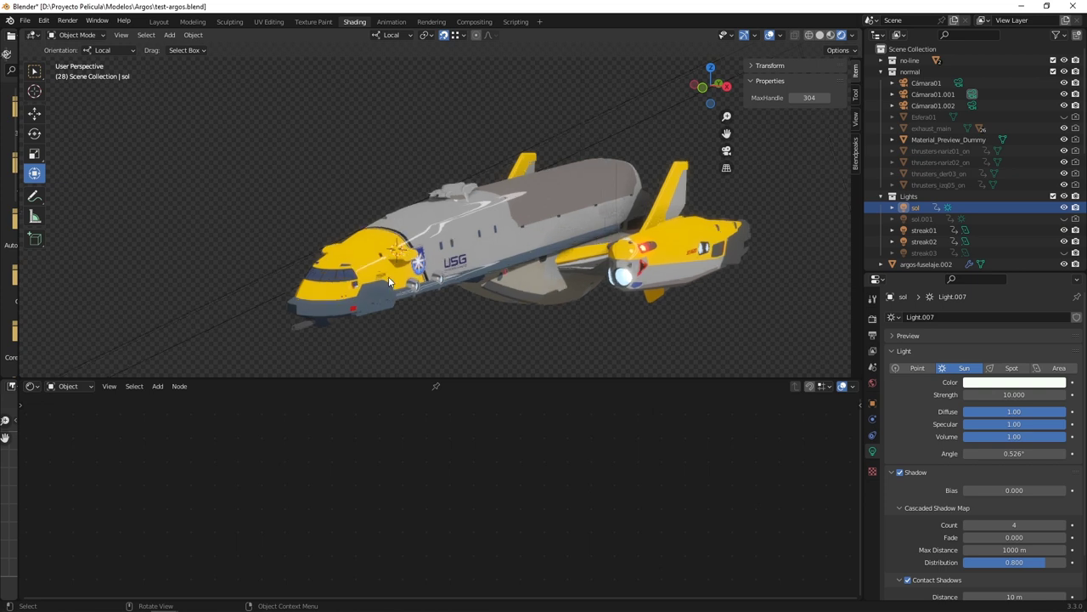
pyautogui.moveTo(443, 276); pyautogui.dragTo(463, 246, button='middle')
pyautogui.scroll(2, 484, 252)
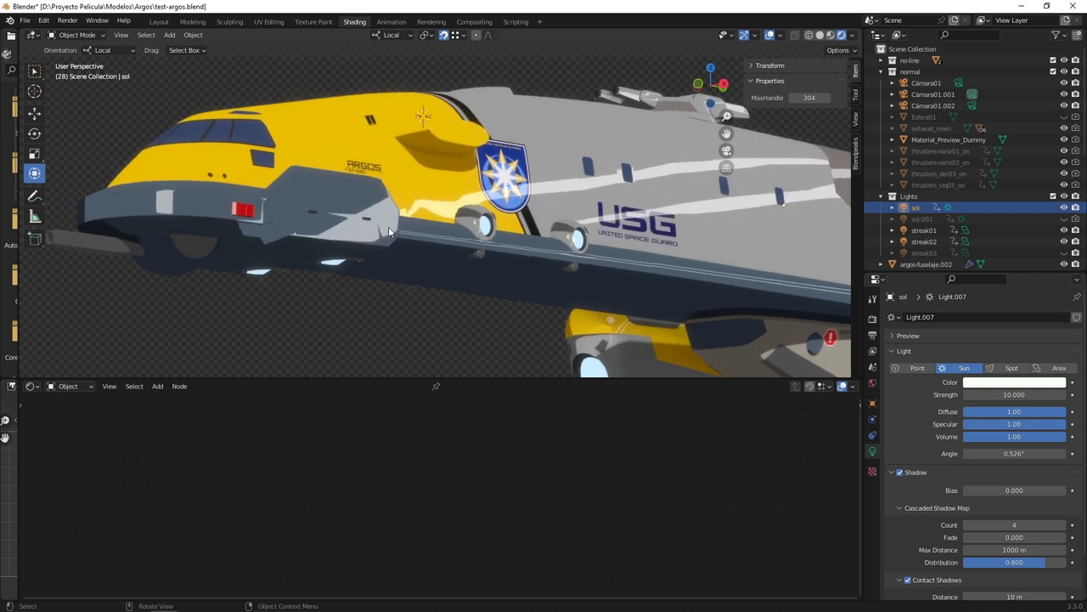
pyautogui.moveTo(375, 231); pyautogui.dragTo(344, 255, button='middle')
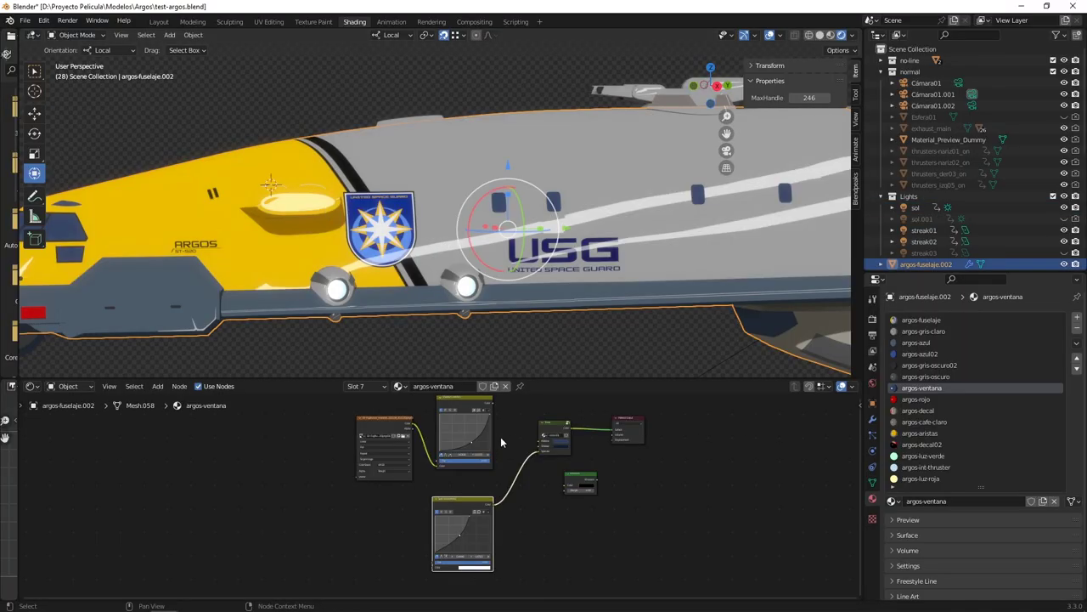
# Open the cristal.001 node group of argos-ventana and the fuselaje1.001 group of argos-aristas to examine their reflection nodes.
pyautogui.keyDown('shift'); pyautogui.scroll(2, 500, 437); pyautogui.keyUp('shift')
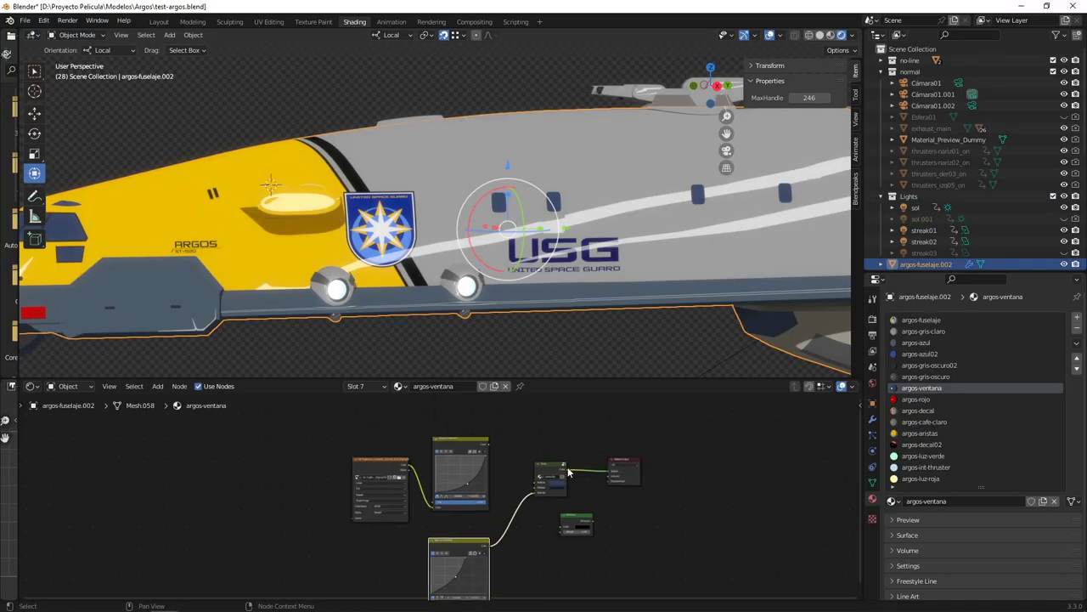
pyautogui.click(564, 465)
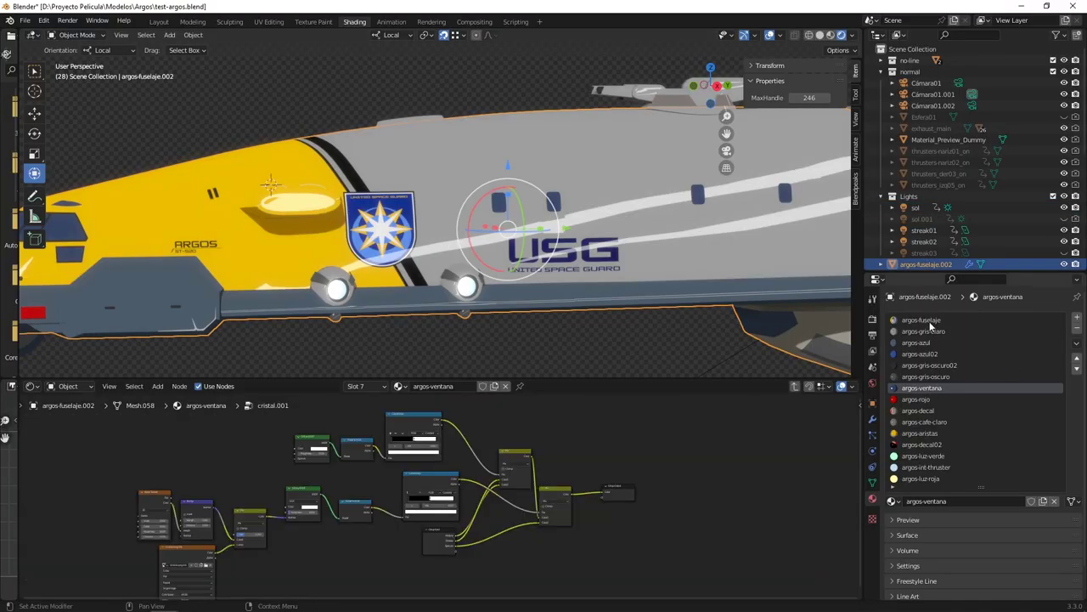
pyautogui.click(920, 433)
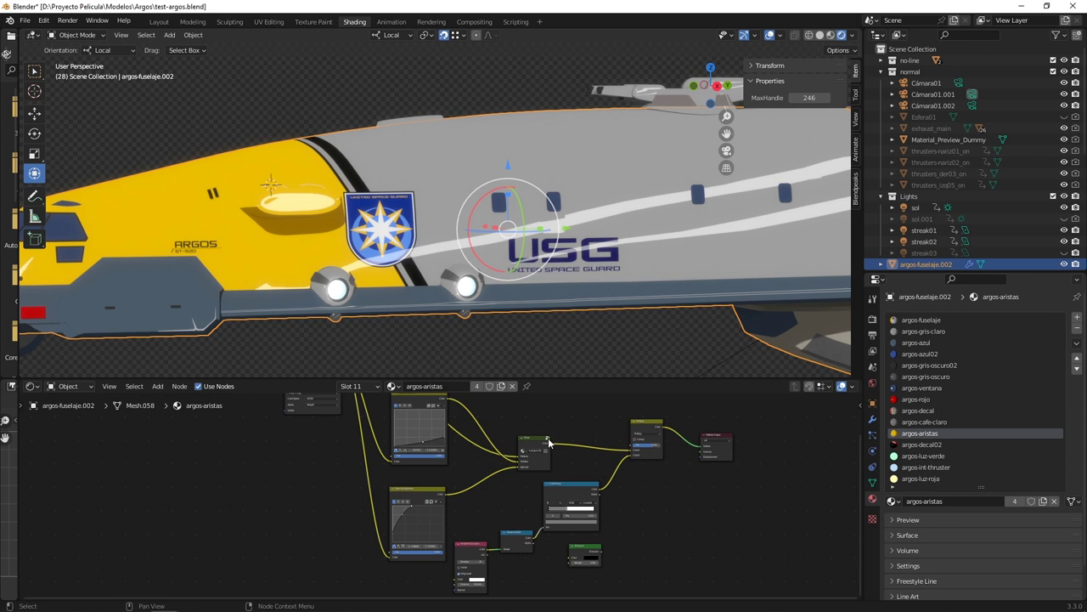
pyautogui.click(548, 441)
pyautogui.scroll(5, 359, 528)
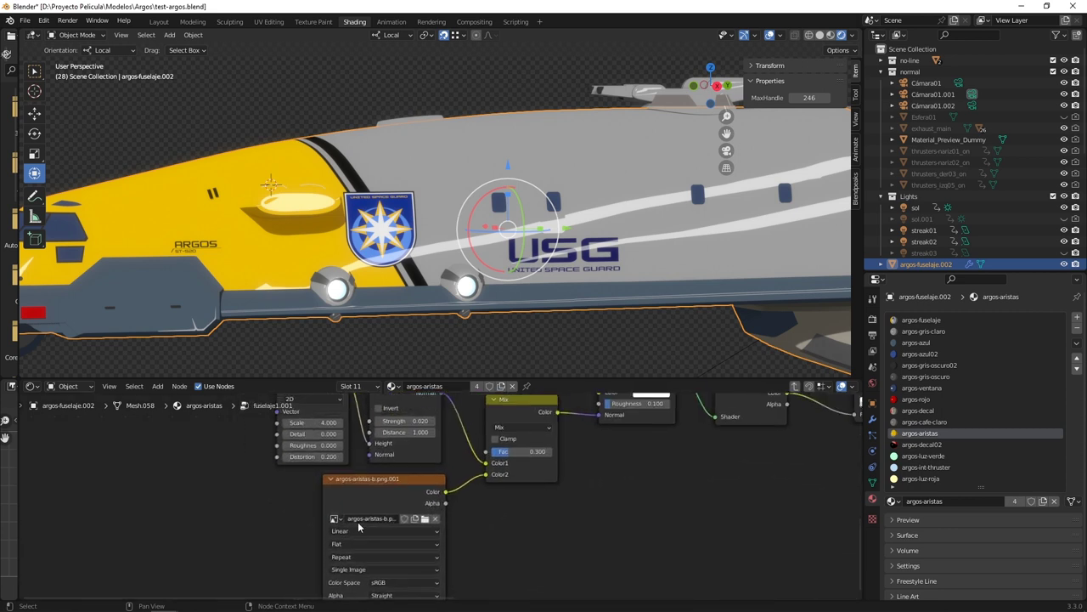
pyautogui.moveTo(647, 493); pyautogui.dragTo(481, 580, button='middle')
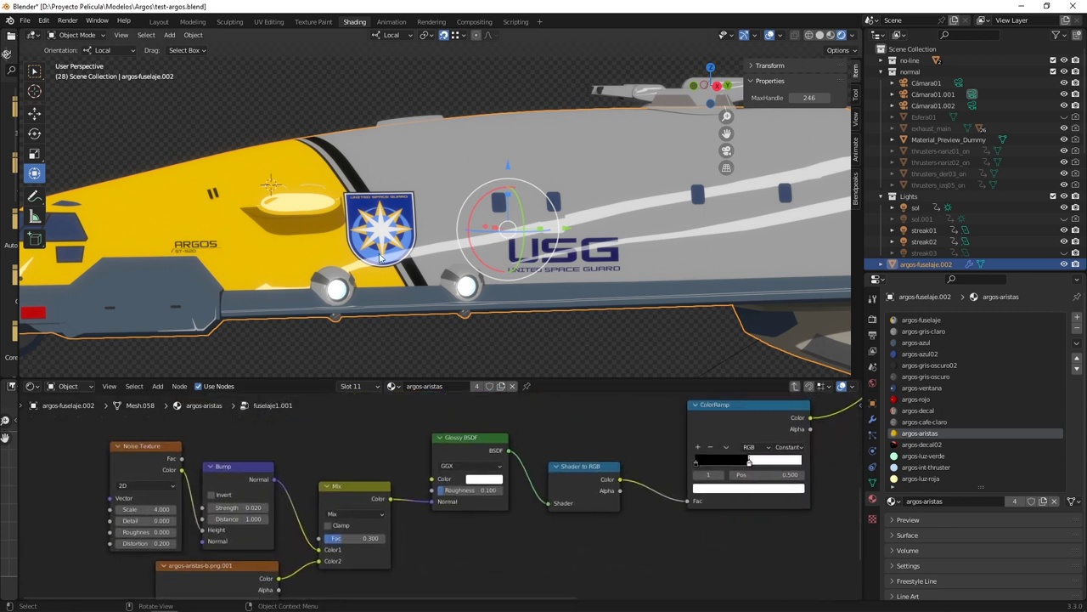
# Check the hull shading from the front and the opposite side, and render a still image of the scene.
pyautogui.moveTo(295, 240); pyautogui.dragTo(172, 304, button='middle')
pyautogui.scroll(-5, 276, 262)
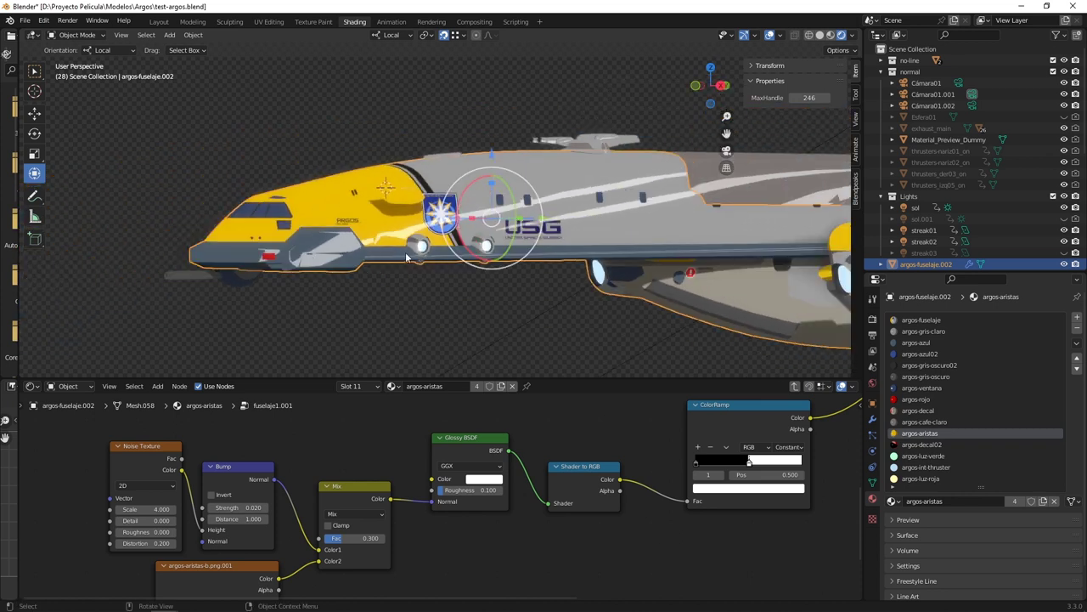
pyautogui.moveTo(461, 255); pyautogui.dragTo(540, 227, button='middle')
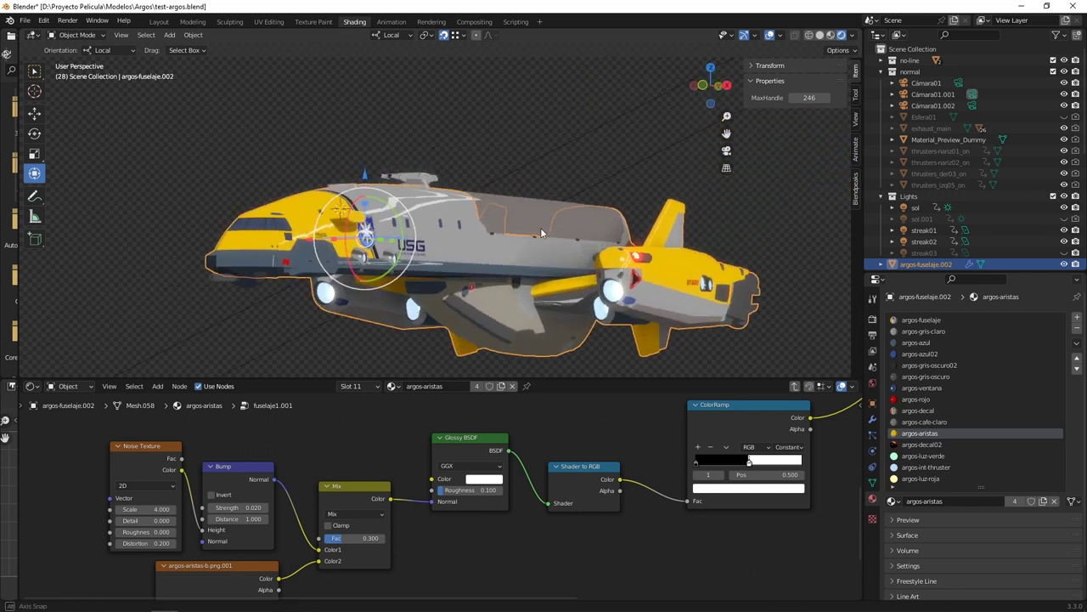
pyautogui.moveTo(583, 263); pyautogui.dragTo(588, 237, button='middle')
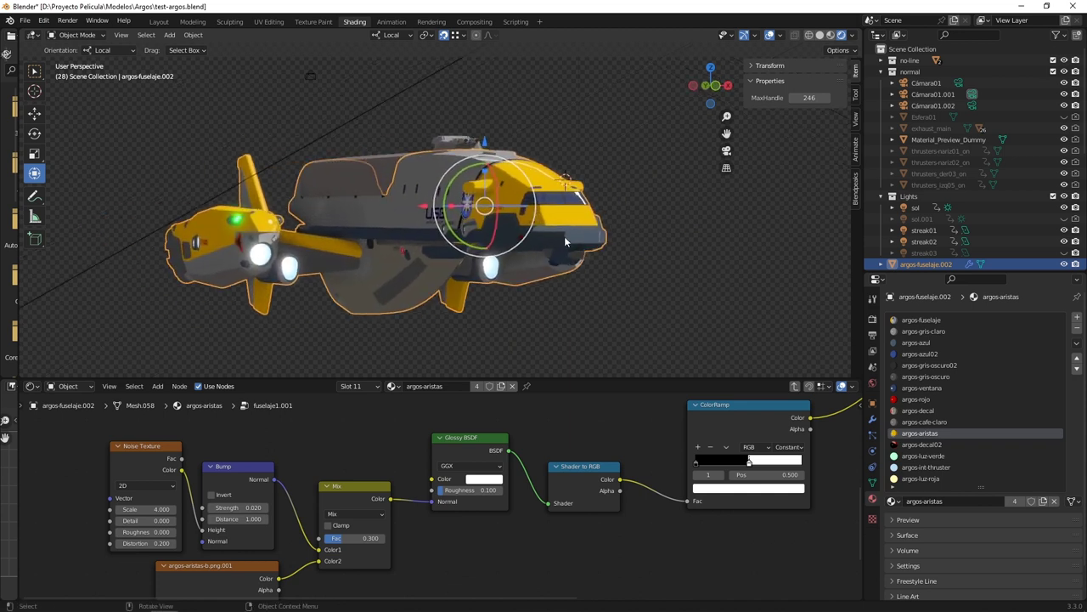
pyautogui.press('F12')
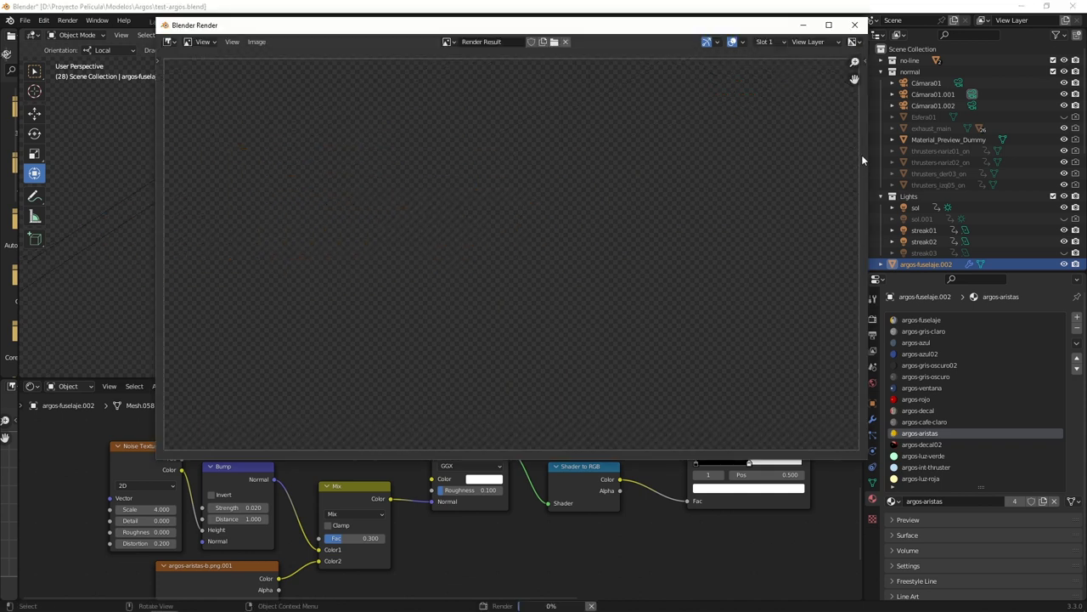